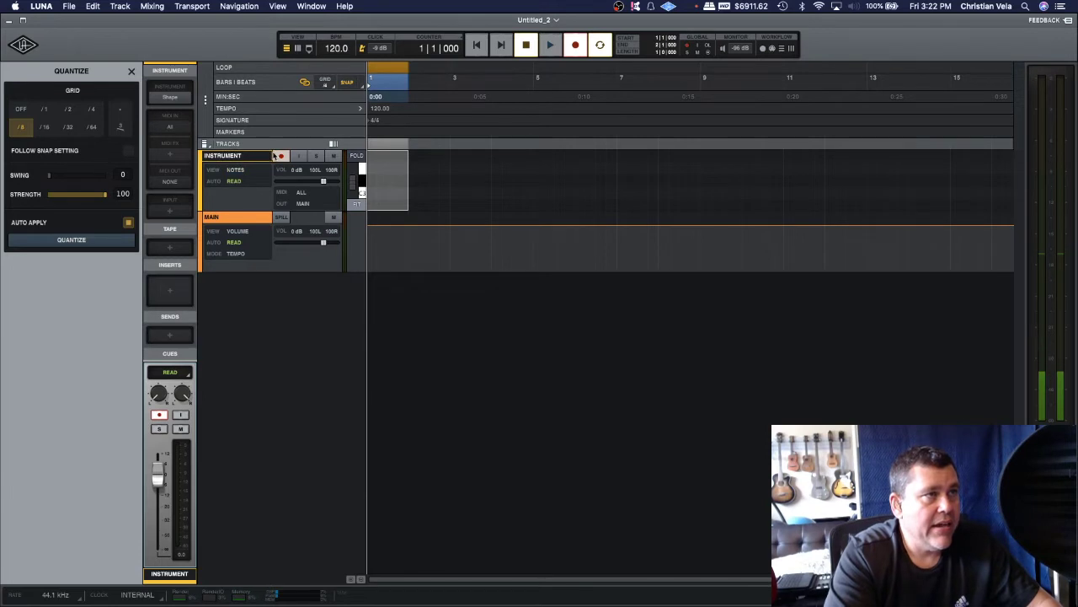
Record-arm the Instrument track and test playback, ending back at the start of bar 1
{"action": "left_click", "coordinate": [280, 156]}
{"action": "left_click", "coordinate": [389, 82]}
{"action": "left_click", "coordinate": [367, 82]}
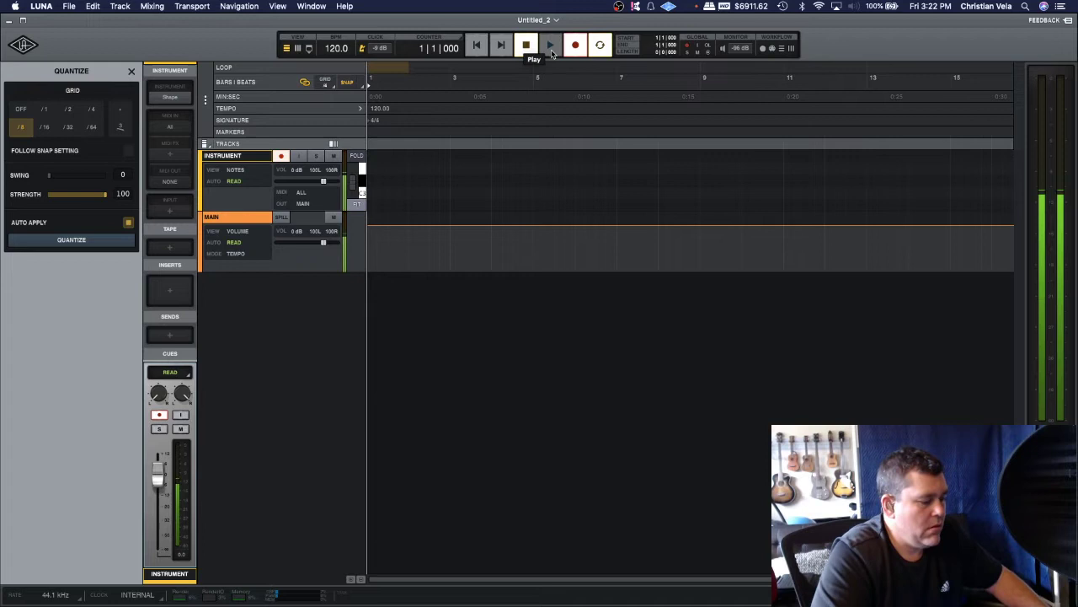
{"action": "left_click", "coordinate": [550, 47]}
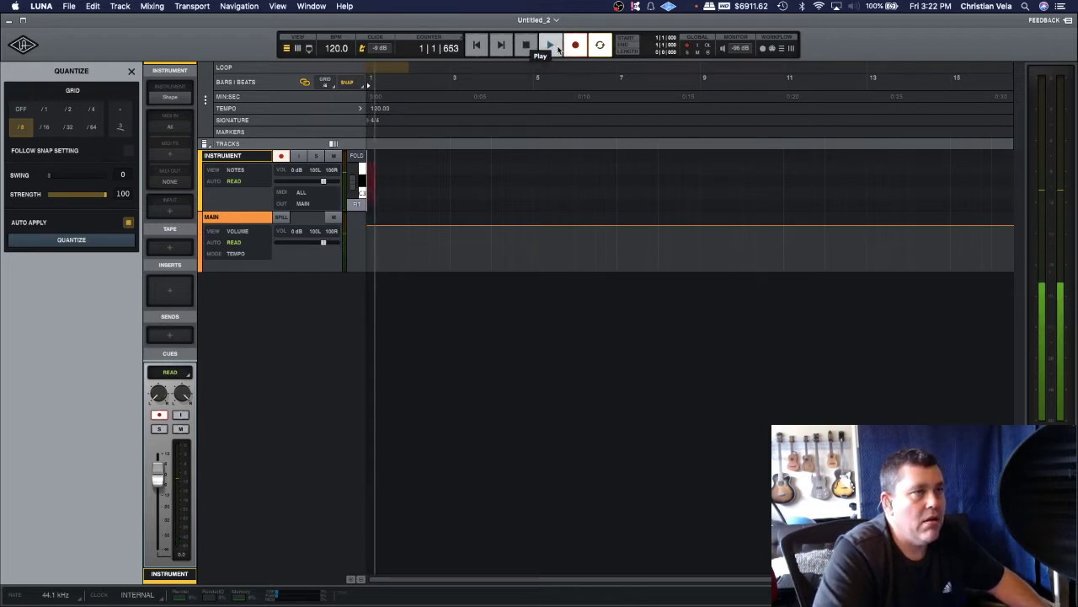
{"action": "left_click", "coordinate": [526, 46]}
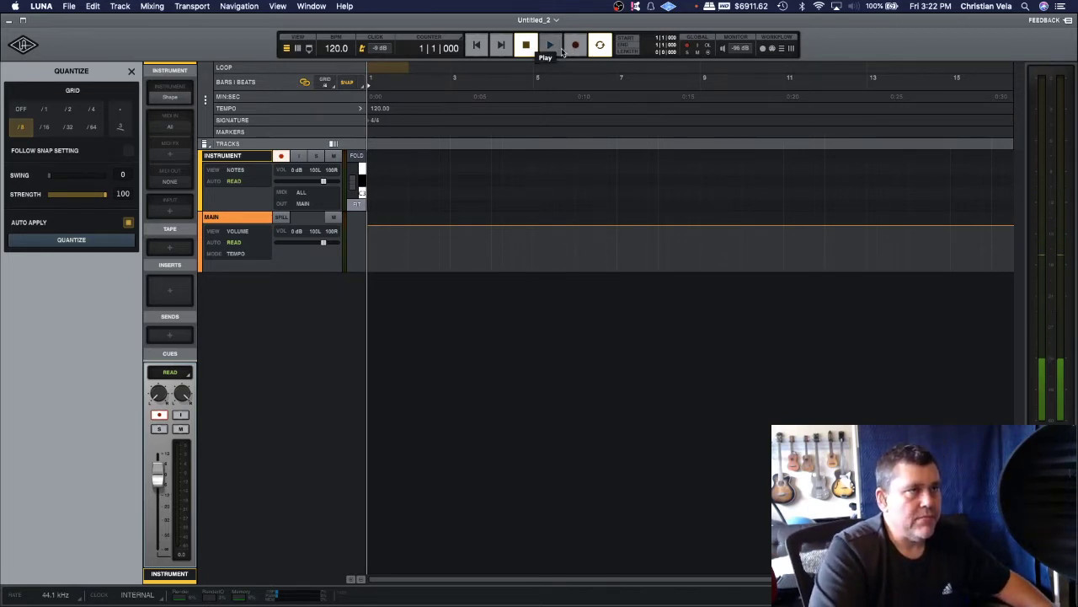
Make old bar 2 the new bar 1 via Edit > Set Bar One, leaving count-in bar 0
{"action": "left_click", "coordinate": [409, 80]}
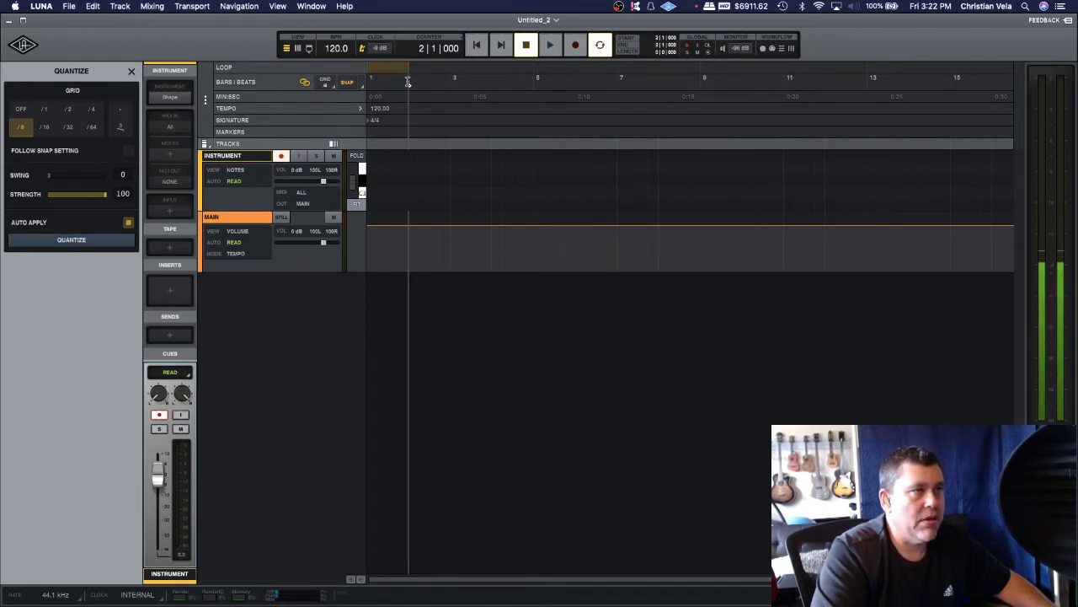
{"action": "left_click", "coordinate": [93, 6]}
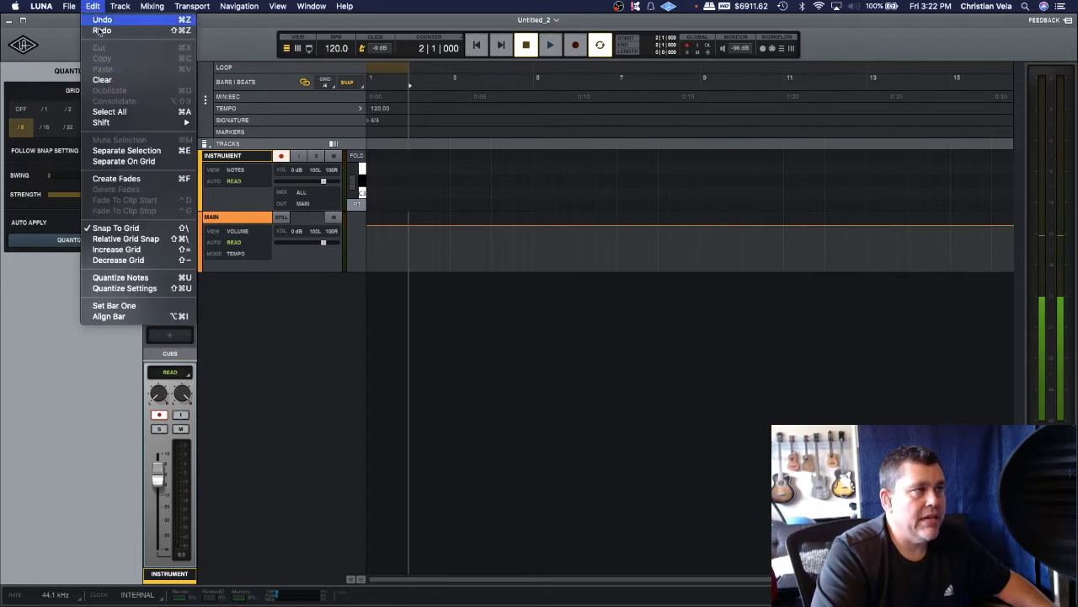
{"action": "left_click", "coordinate": [118, 306]}
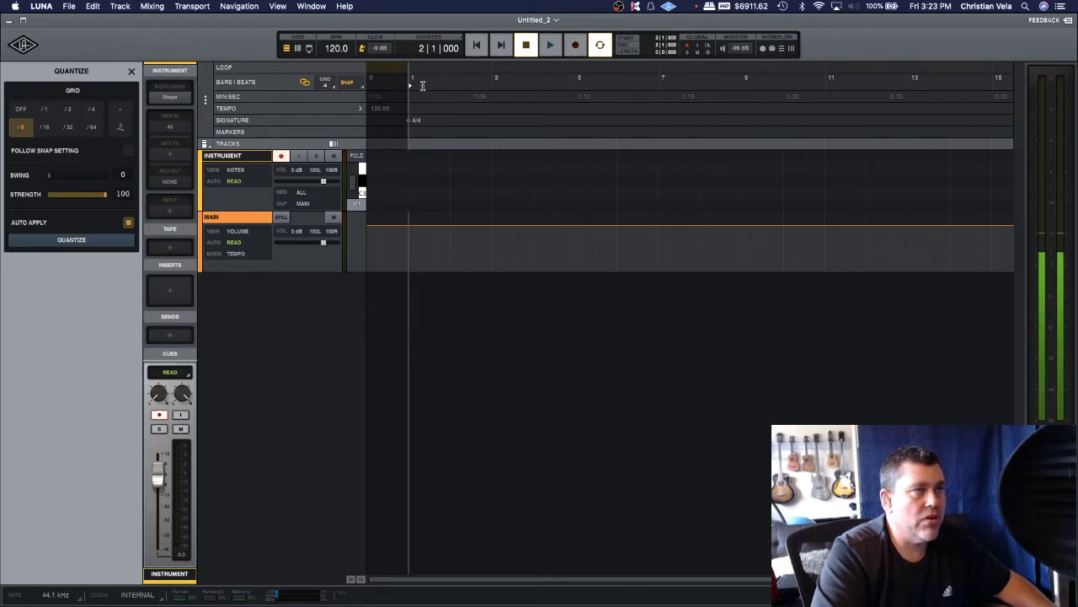
{"action": "left_click", "coordinate": [367, 82]}
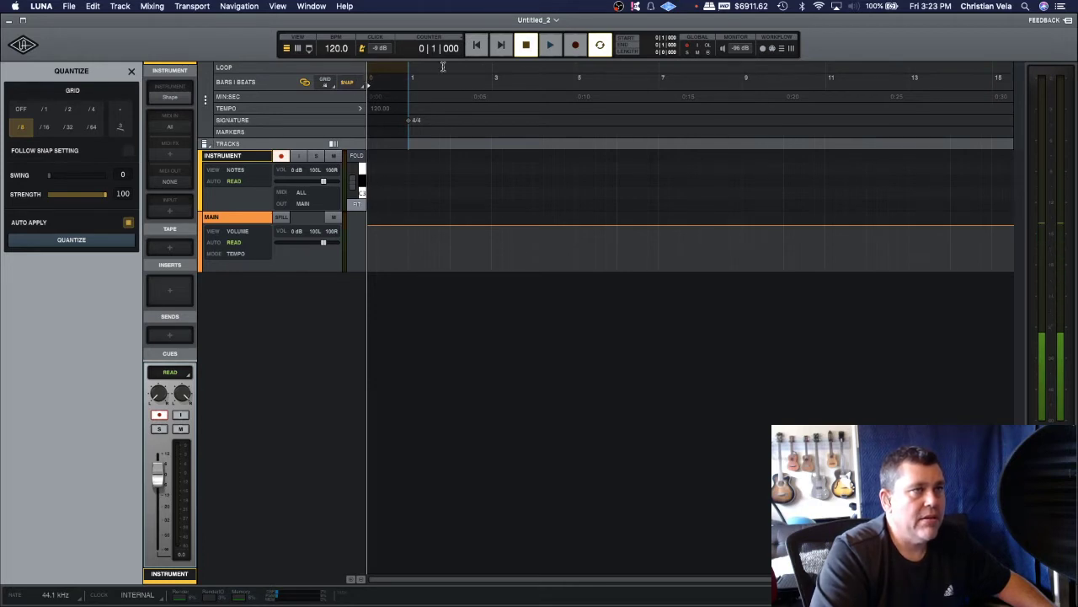
Test playback, then record a MIDI clip on the Instrument track from bar 0 to bar 3
{"action": "left_click", "coordinate": [550, 45]}
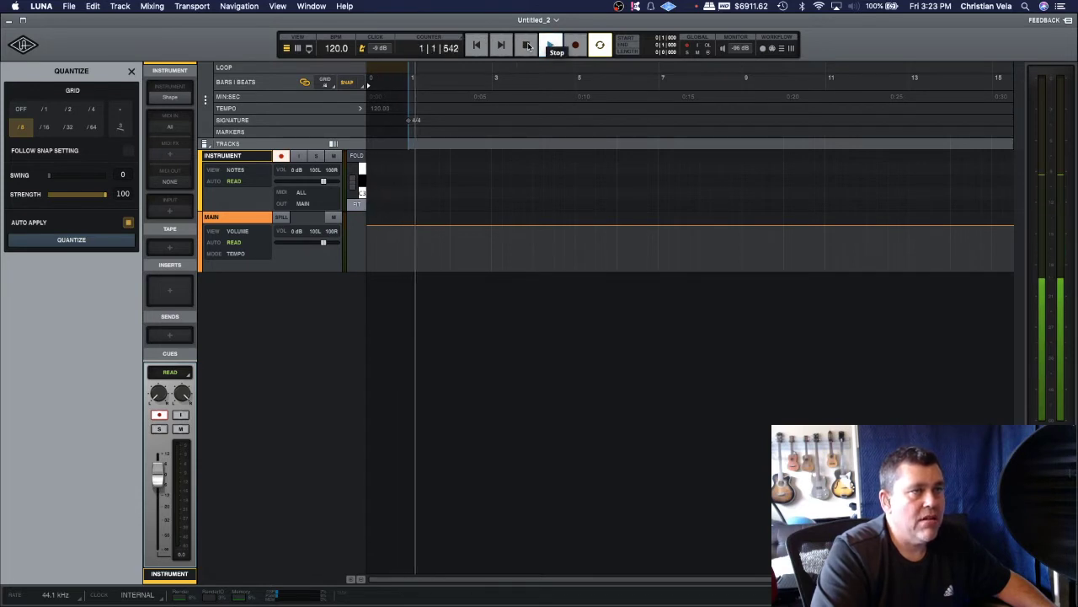
{"action": "left_click", "coordinate": [526, 45]}
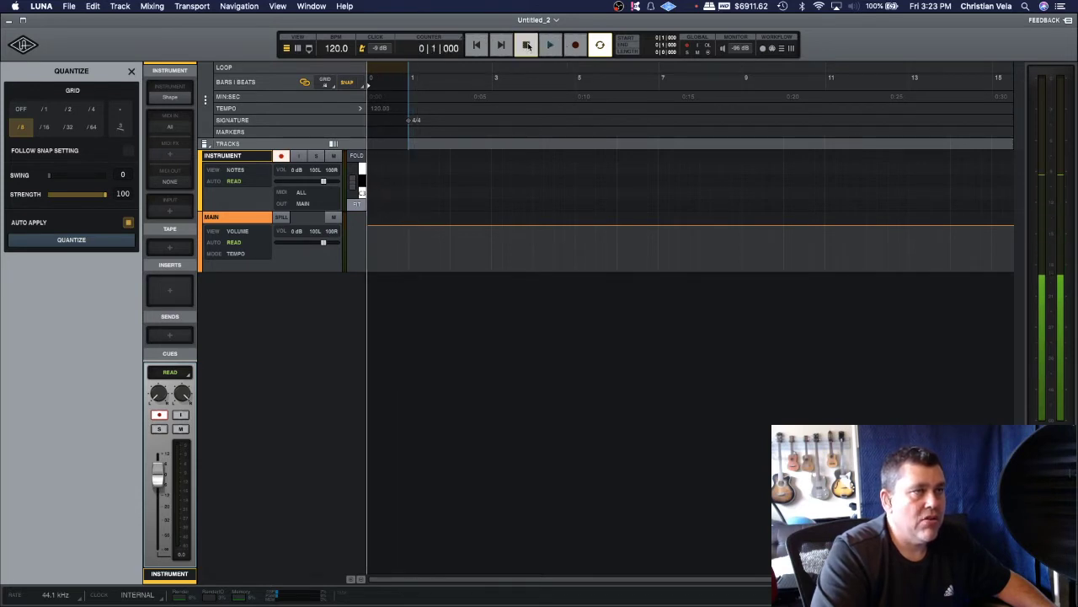
{"action": "left_click", "coordinate": [577, 45]}
{"action": "left_click", "coordinate": [549, 46]}
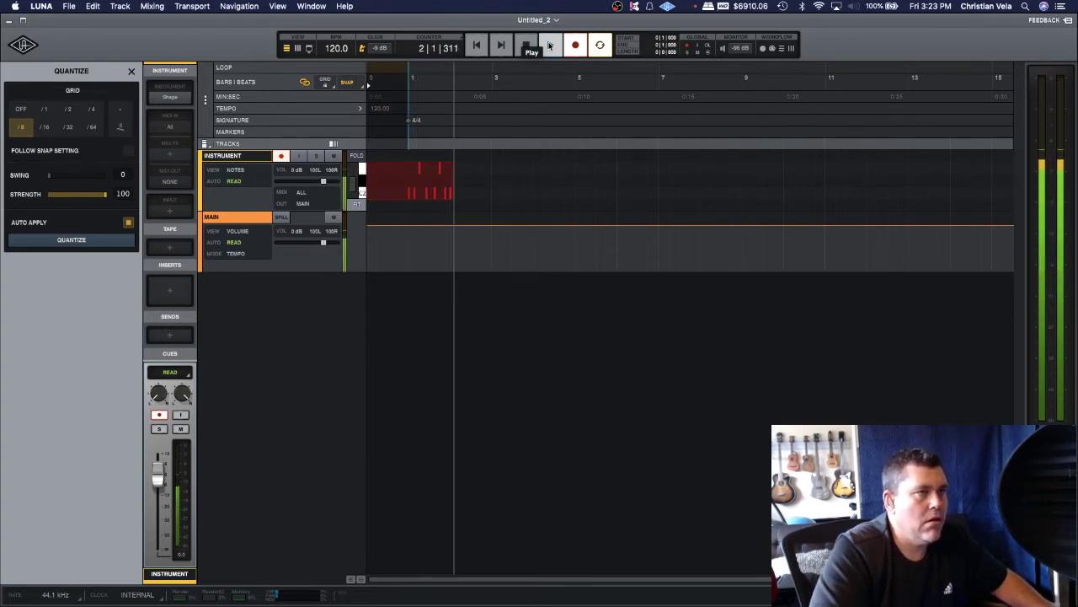
{"action": "left_click", "coordinate": [549, 46]}
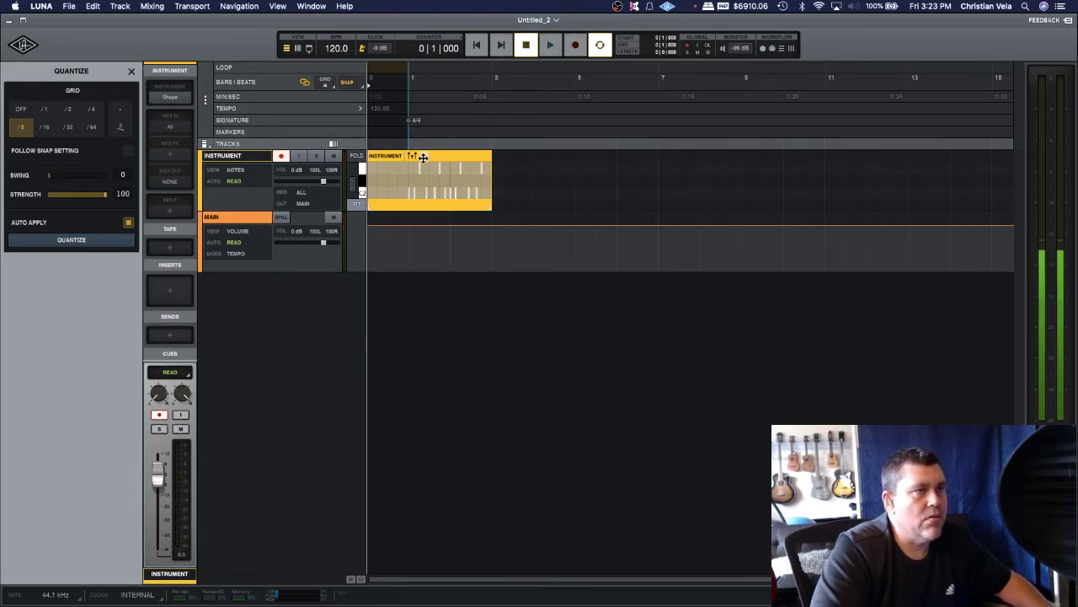
Select the clip's range from bar 1 and quantize its notes to a 1/16 grid
{"action": "left_click_drag", "start_coordinate": [410, 181], "coordinate": [484, 181]}
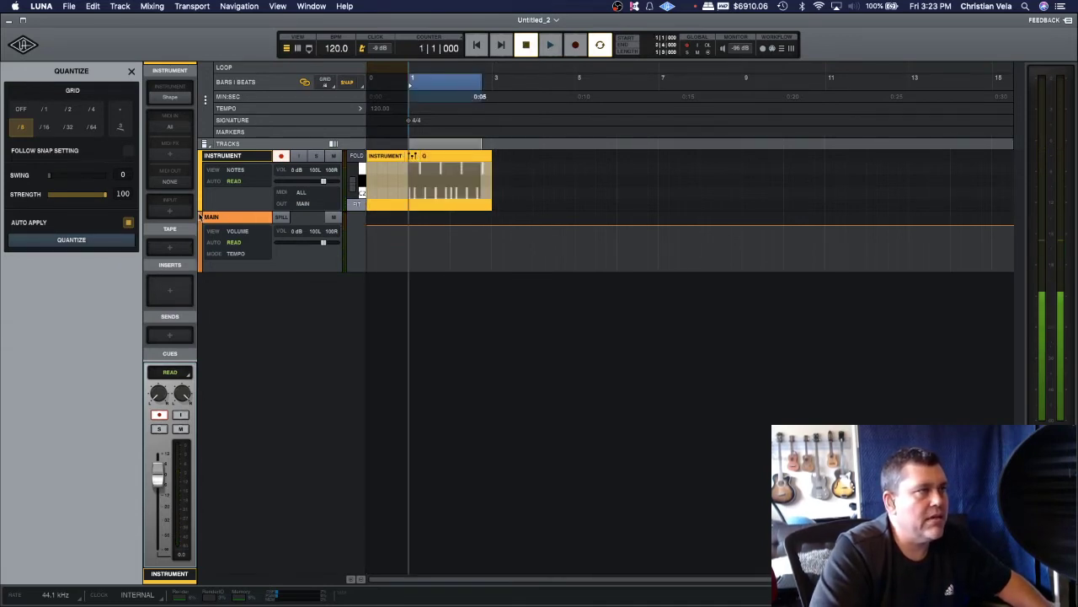
{"action": "key", "text": "space"}
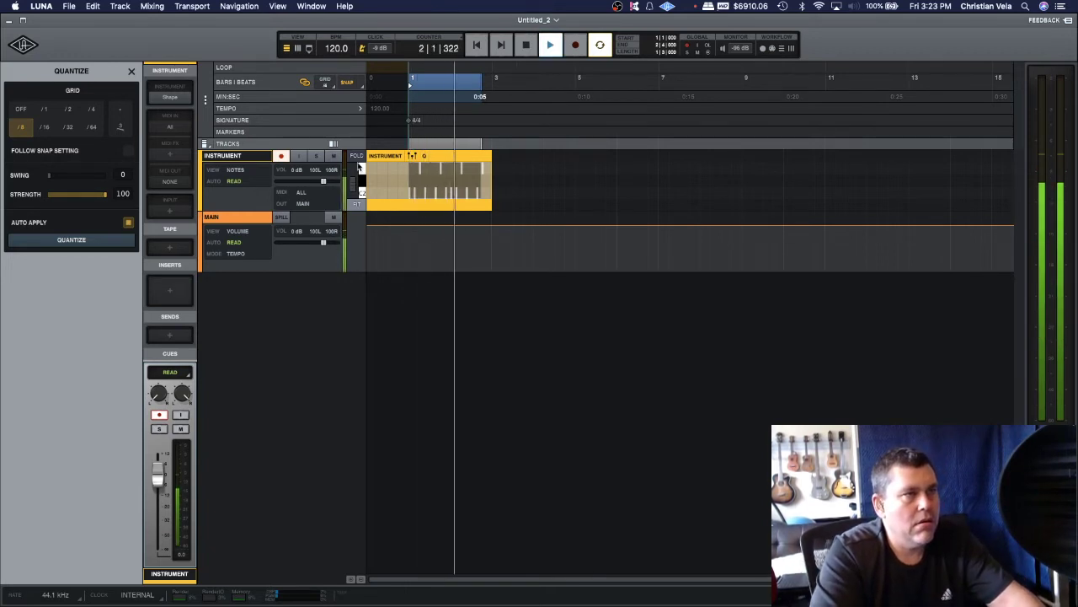
{"action": "key", "text": "space"}
{"action": "key", "text": "Return"}
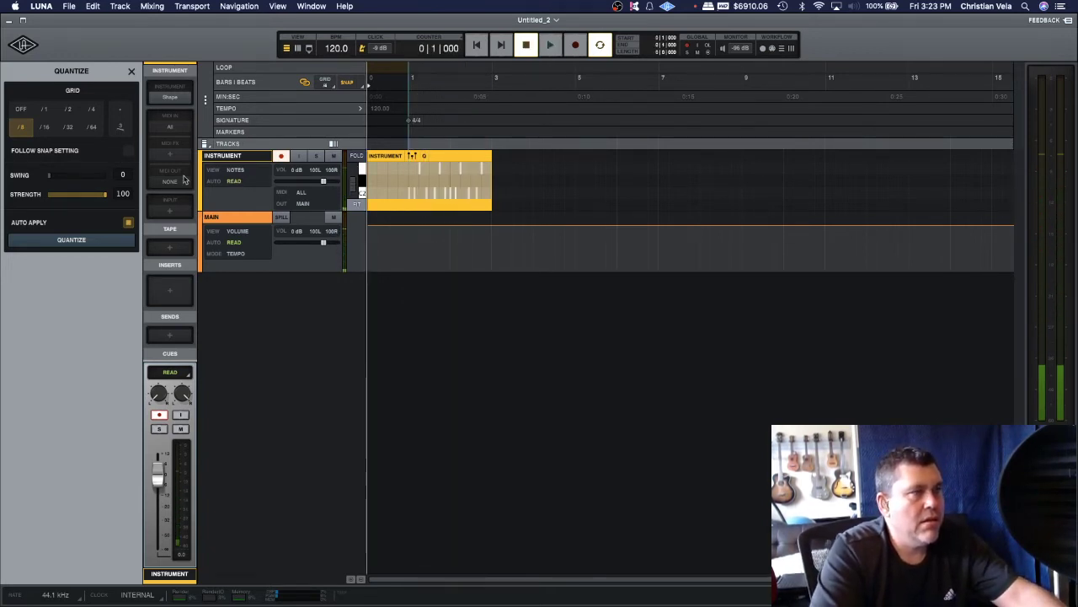
{"action": "left_click", "coordinate": [46, 128]}
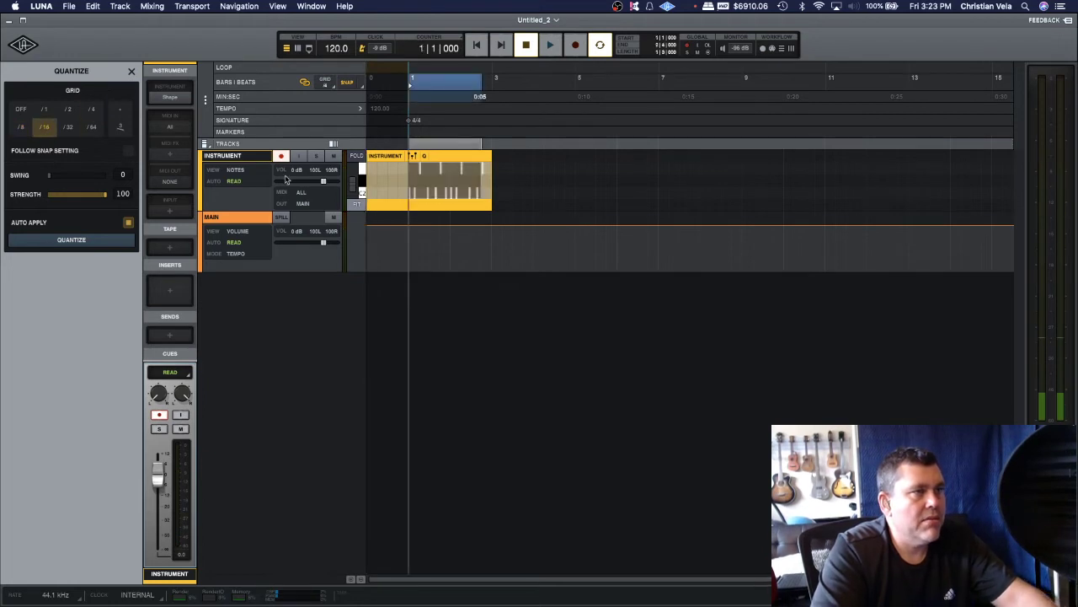
{"action": "left_click", "coordinate": [101, 240]}
Audition the quantized notes and trim the clip so it starts at bar 1
{"action": "key", "text": "space"}
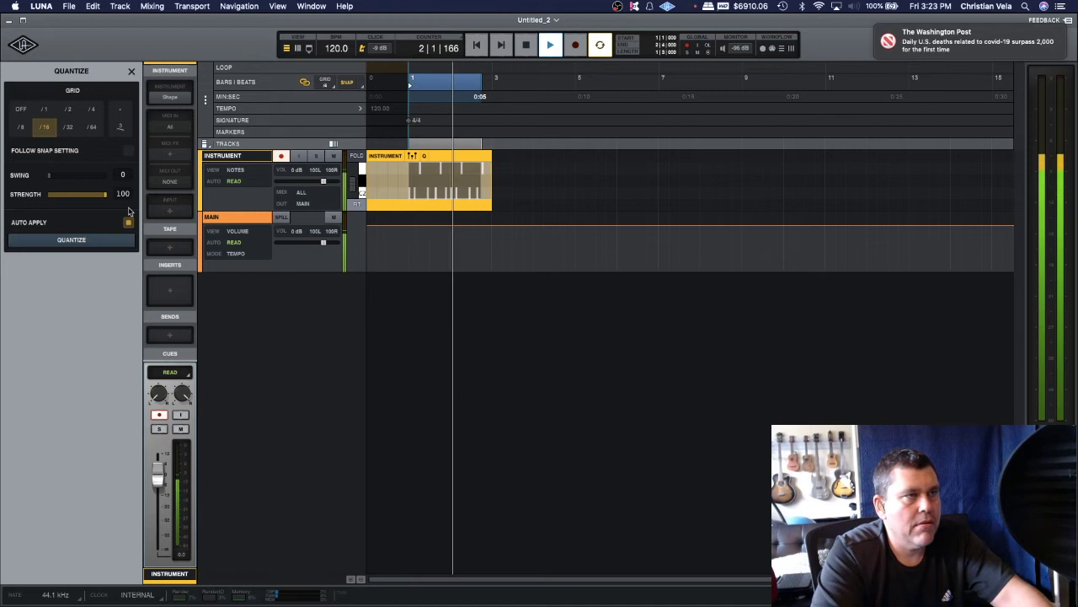
{"action": "key", "text": "space"}
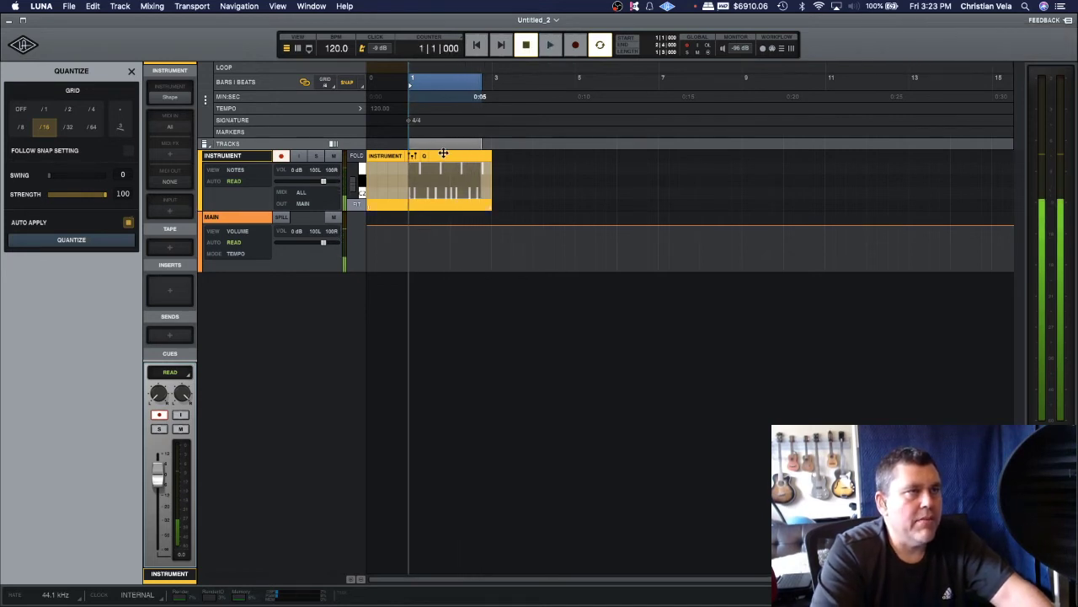
{"action": "left_click", "coordinate": [511, 180]}
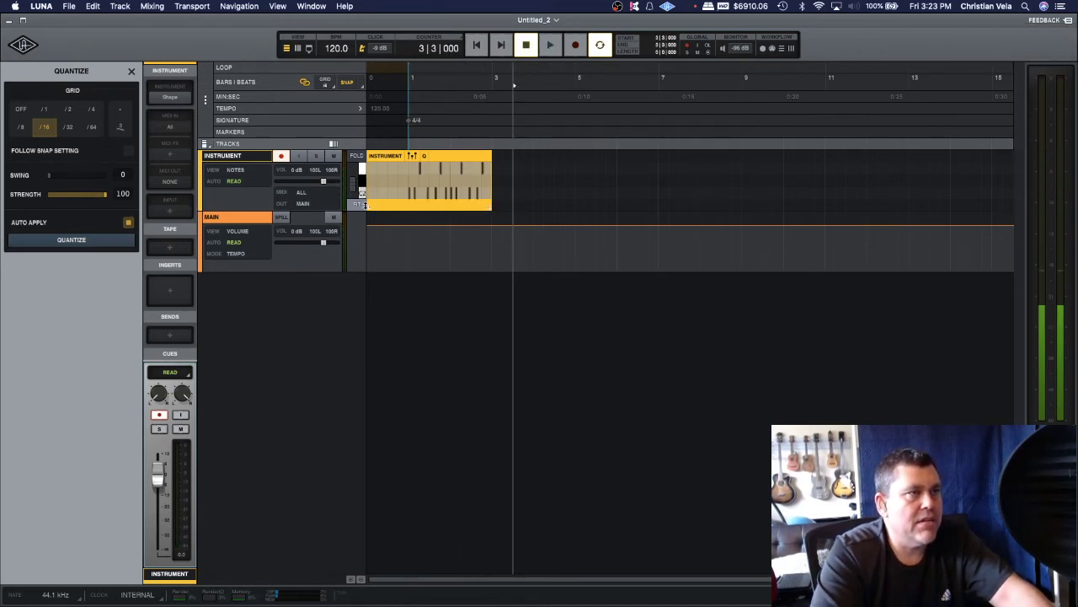
{"action": "left_click_drag", "start_coordinate": [368, 206], "coordinate": [410, 206]}
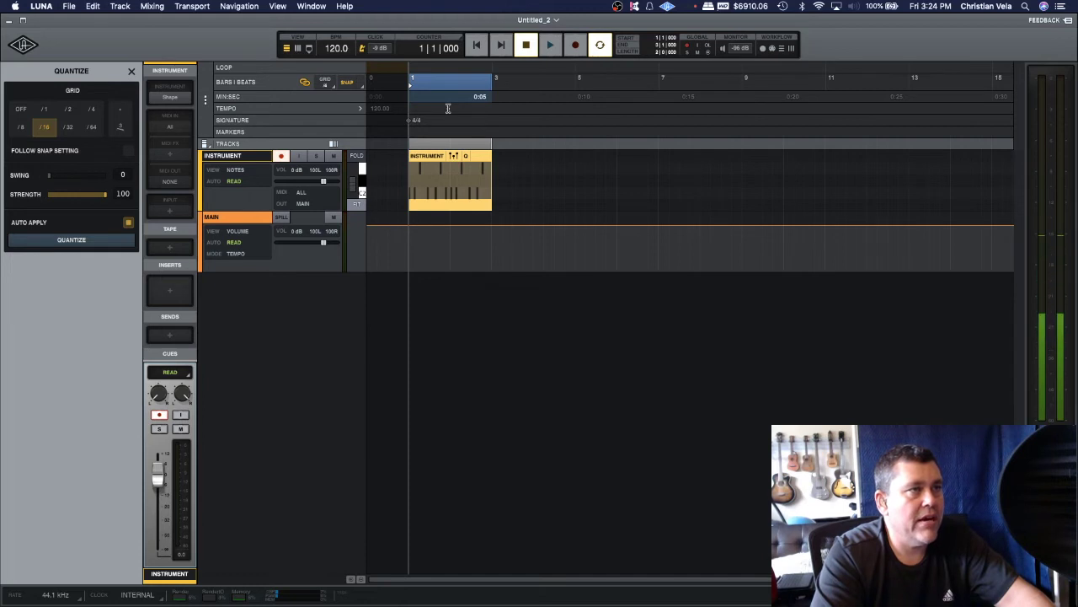
Make old bar 2 the new bar 1, giving a count-in from bar -1, and delete the old clip
{"action": "left_click", "coordinate": [453, 81]}
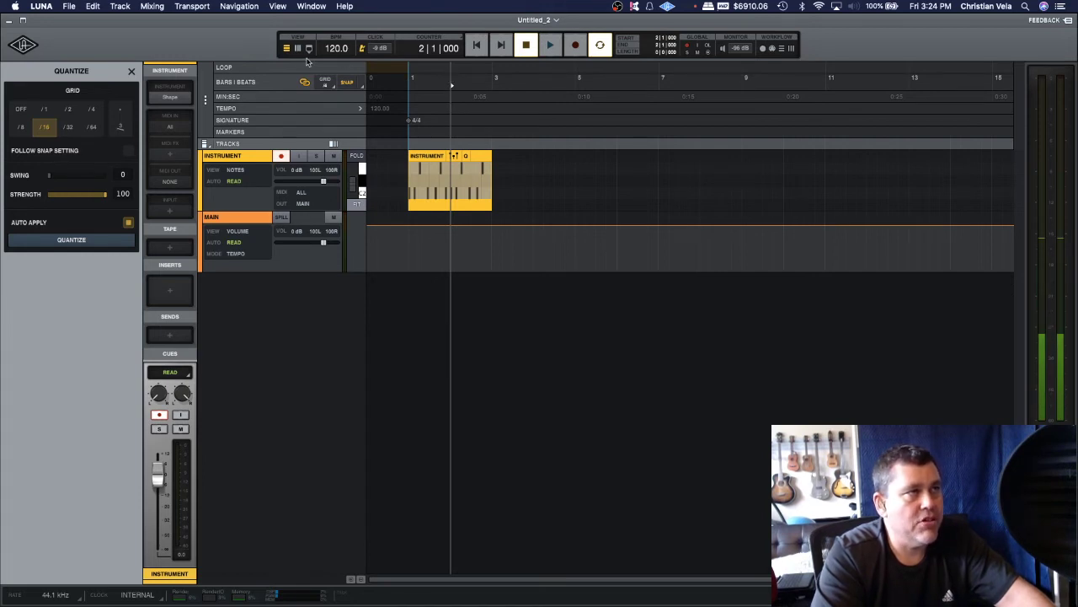
{"action": "left_click", "coordinate": [95, 7]}
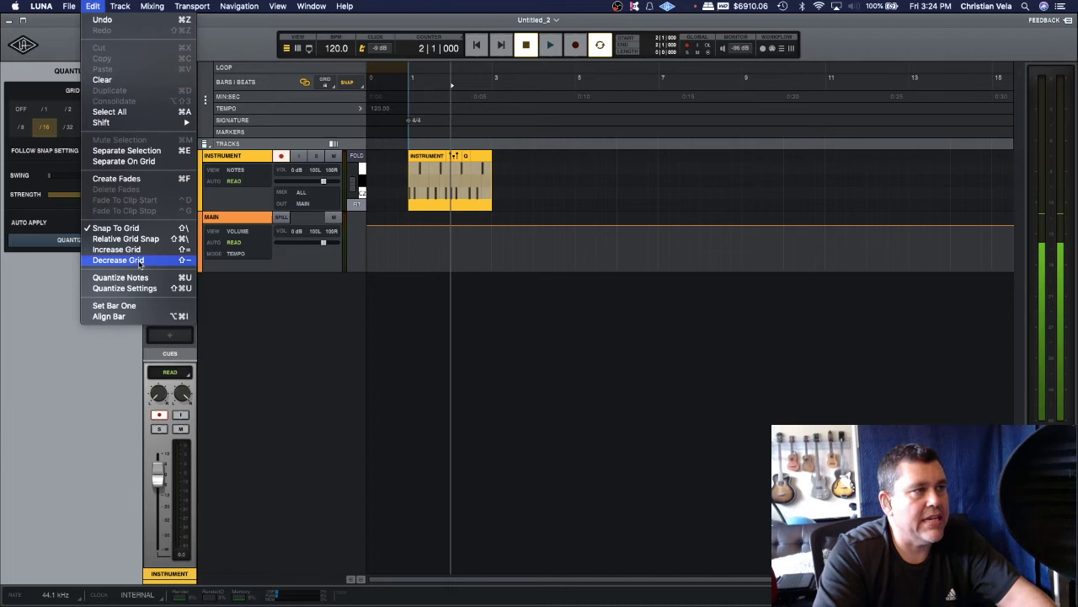
{"action": "left_click", "coordinate": [114, 306]}
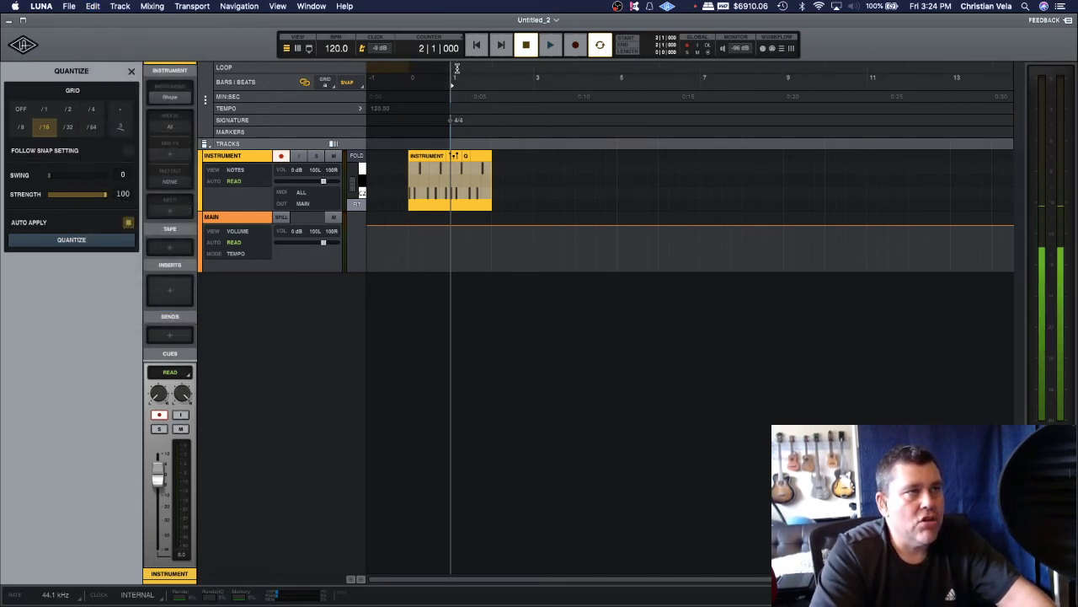
{"action": "left_click", "coordinate": [385, 78]}
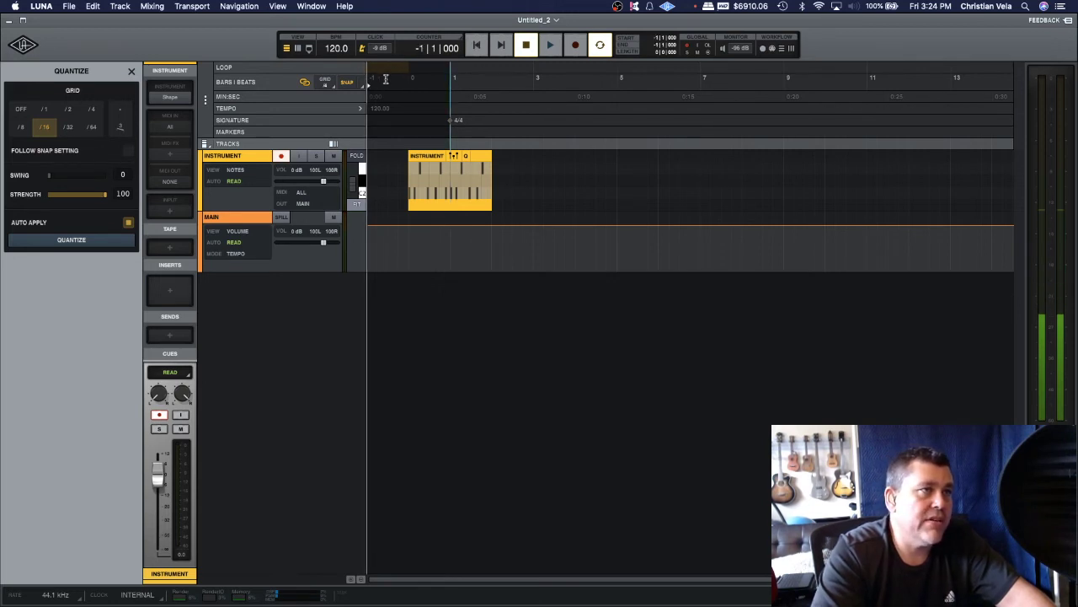
{"action": "left_click_drag", "start_coordinate": [418, 155], "coordinate": [468, 156]}
{"action": "key", "text": "Delete"}
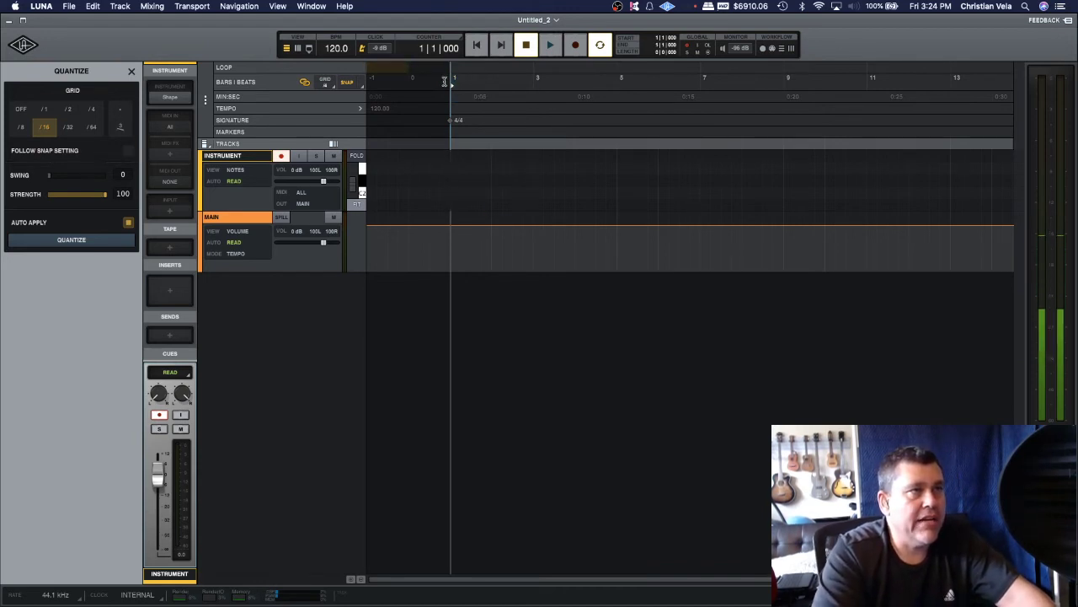
Record a new MIDI clip on the Instrument track after the two-bar count-in
{"action": "left_click", "coordinate": [477, 45]}
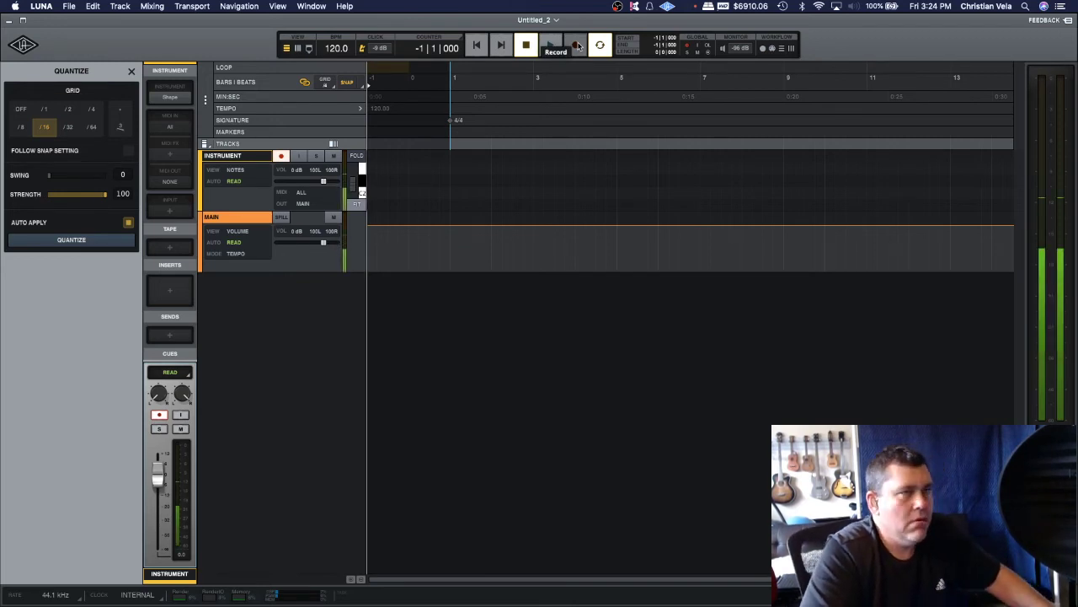
{"action": "left_click", "coordinate": [578, 45]}
{"action": "left_click", "coordinate": [551, 45]}
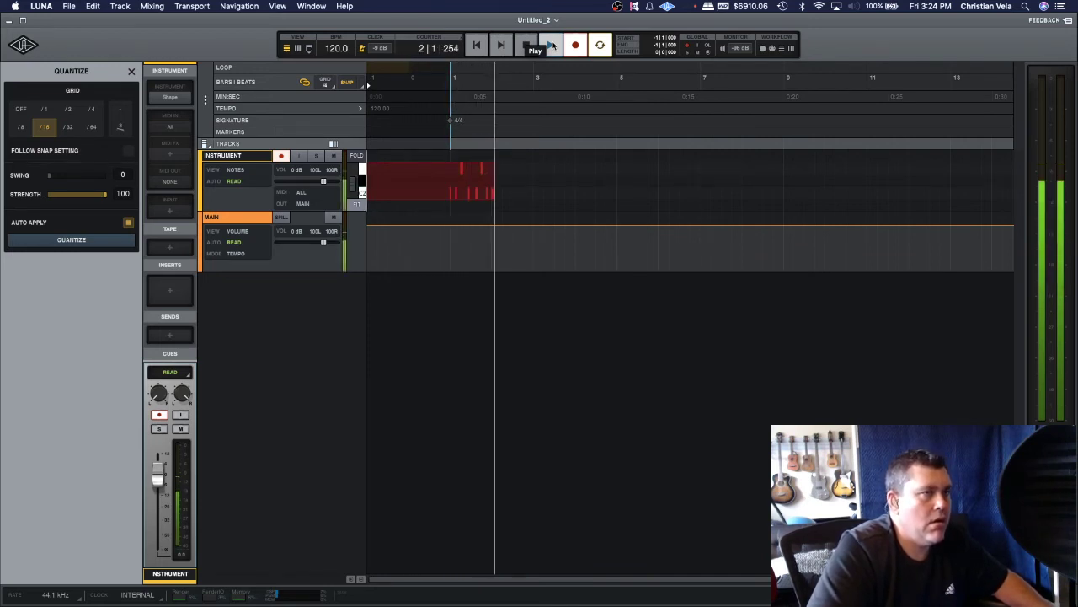
{"action": "left_click", "coordinate": [525, 45]}
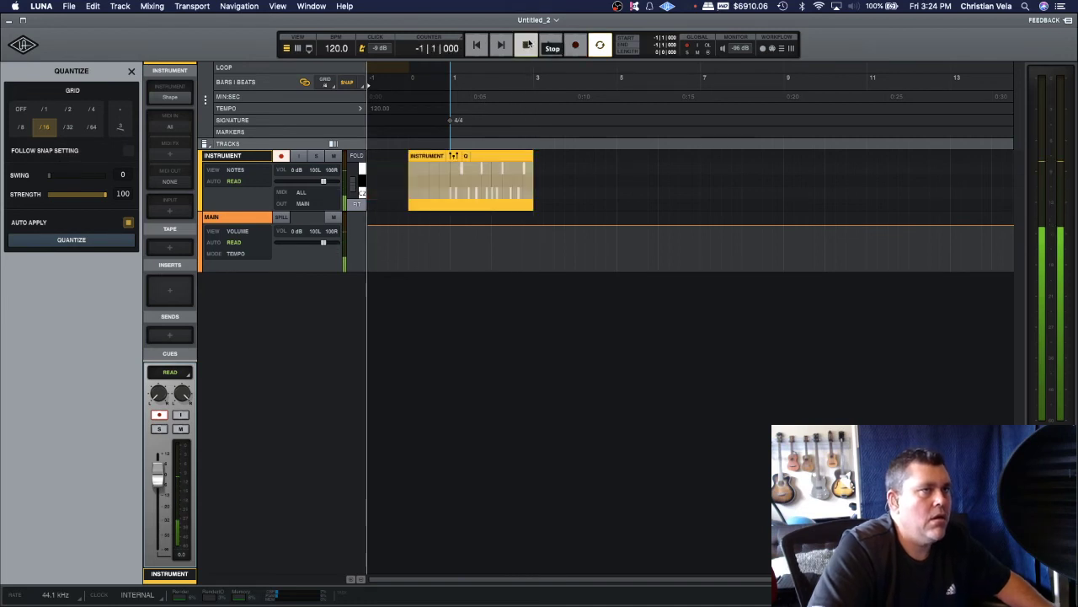
Trim the new clip to start at bar 1 and play it back
{"action": "left_click_drag", "start_coordinate": [411, 206], "coordinate": [447, 203]}
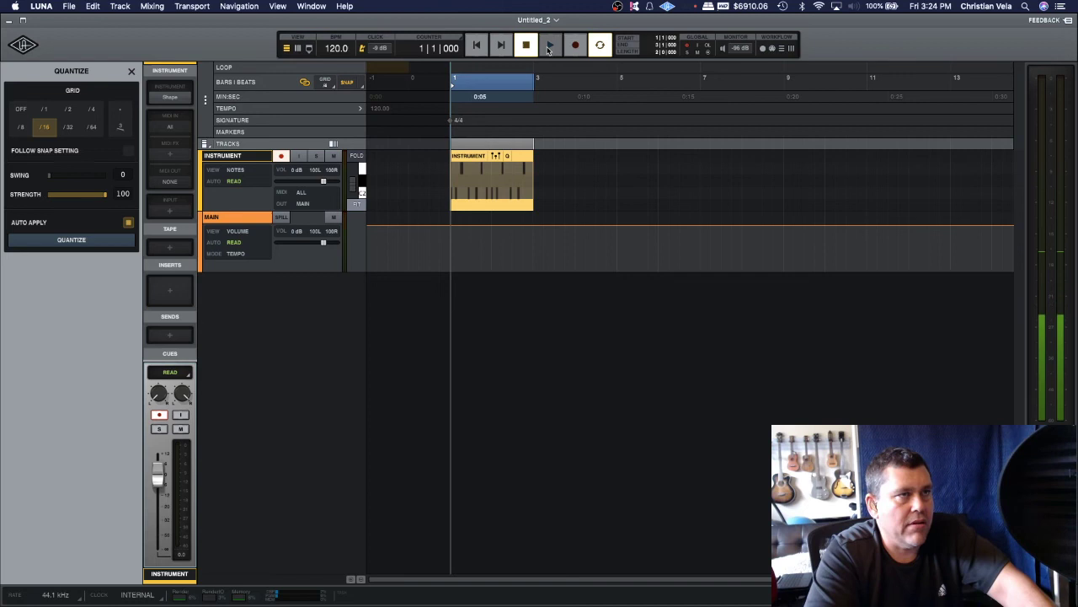
{"action": "key", "text": "space"}
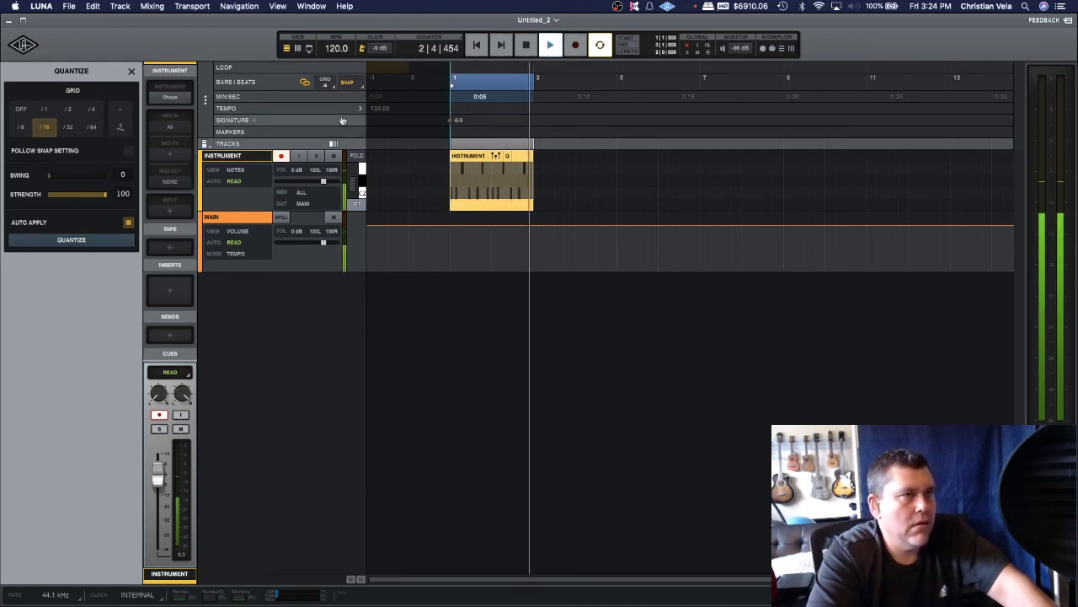
{"action": "left_click", "coordinate": [524, 49]}
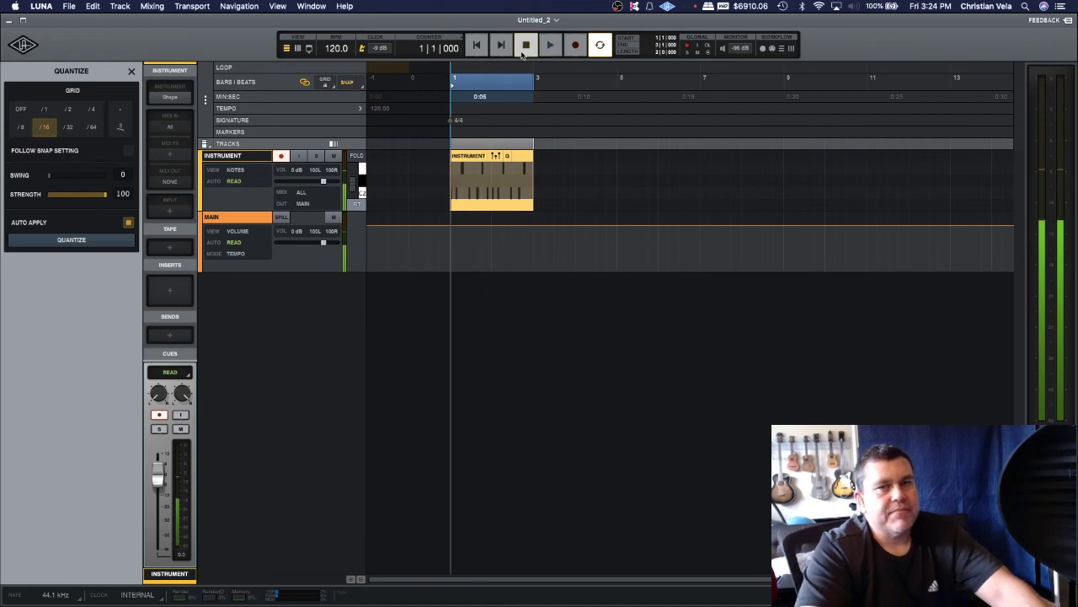